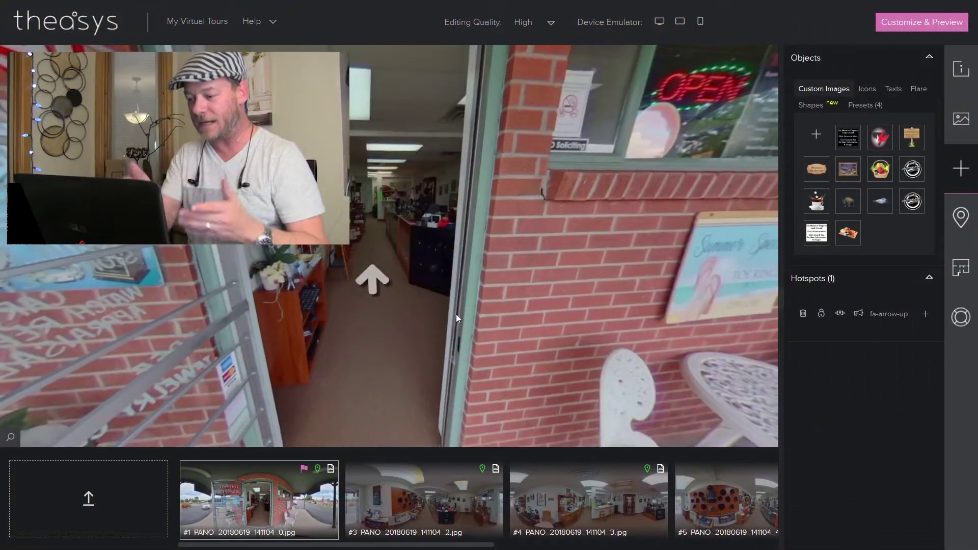
Look around the first panorama and tilt down to the tripod on the pavement
drag(445, 313, 512, 105)
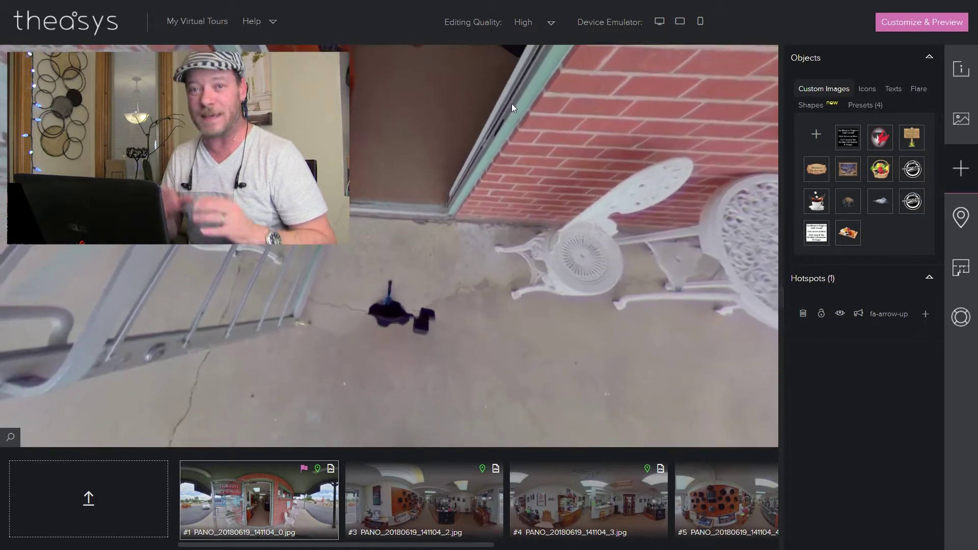
mouse_move(491, 136)
mouse_down()
mouse_move(440, 124)
mouse_move(478, 135)
mouse_up()
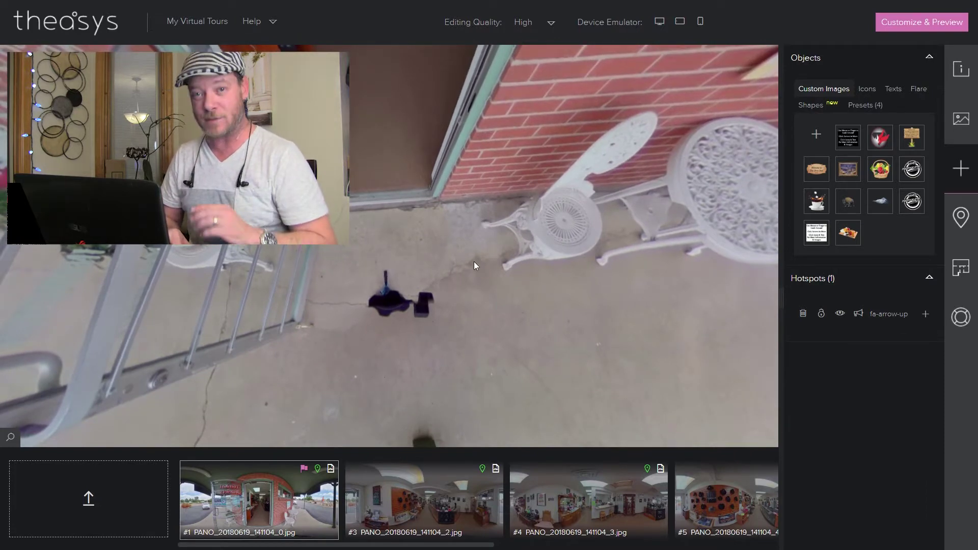
drag(508, 133, 517, 384)
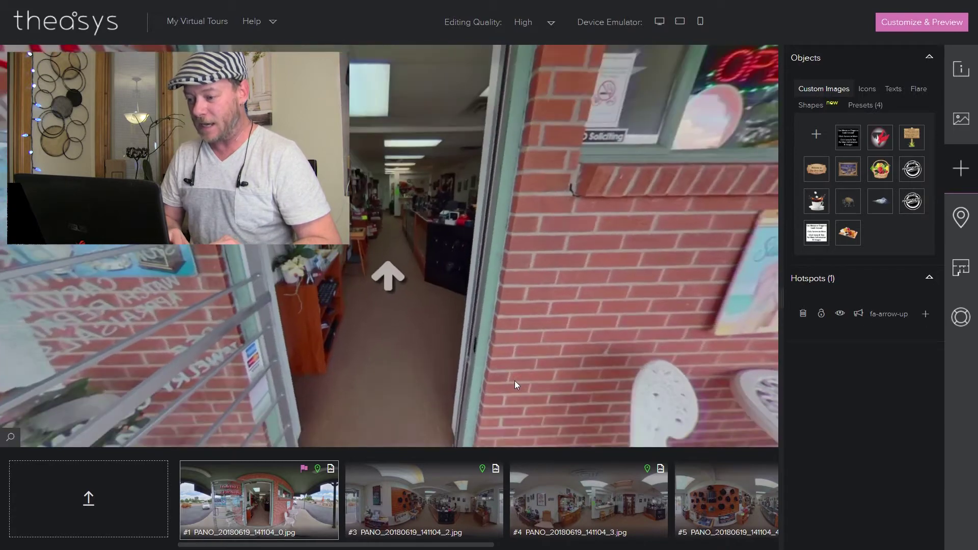
drag(519, 255, 500, 198)
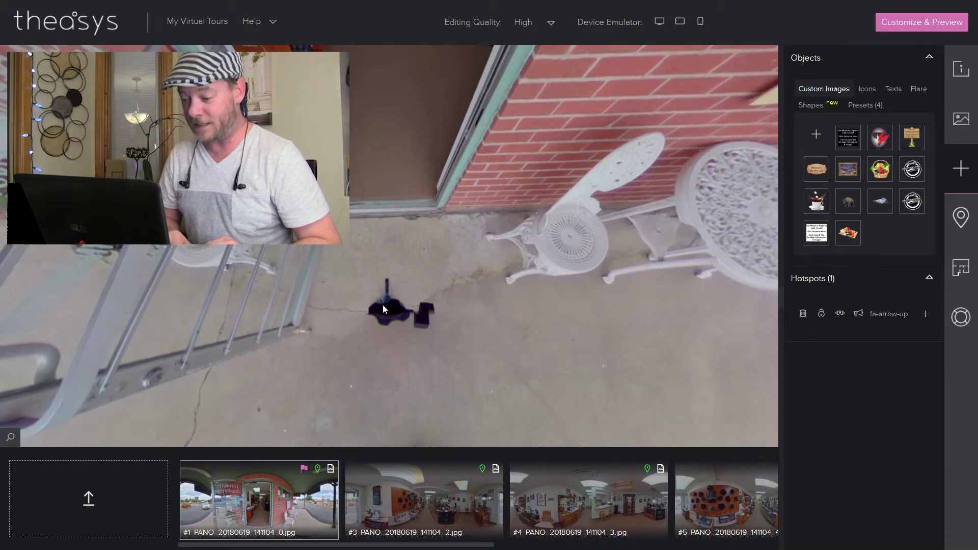
drag(523, 212, 545, 445)
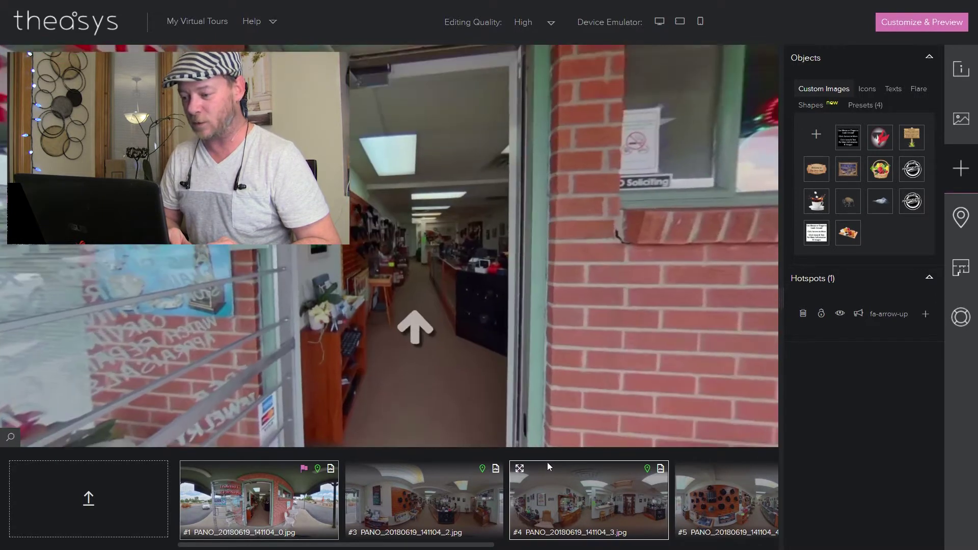
drag(539, 331, 521, 69)
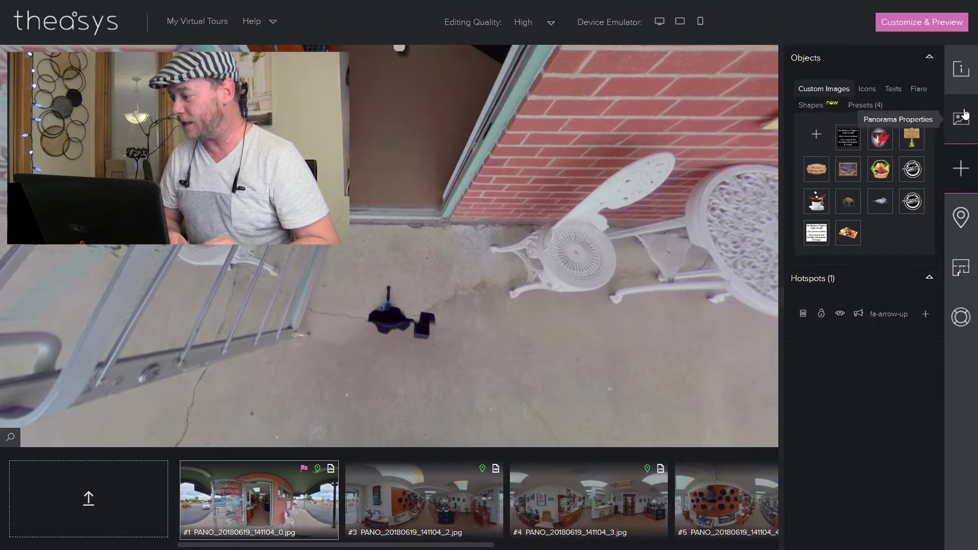
click(962, 69)
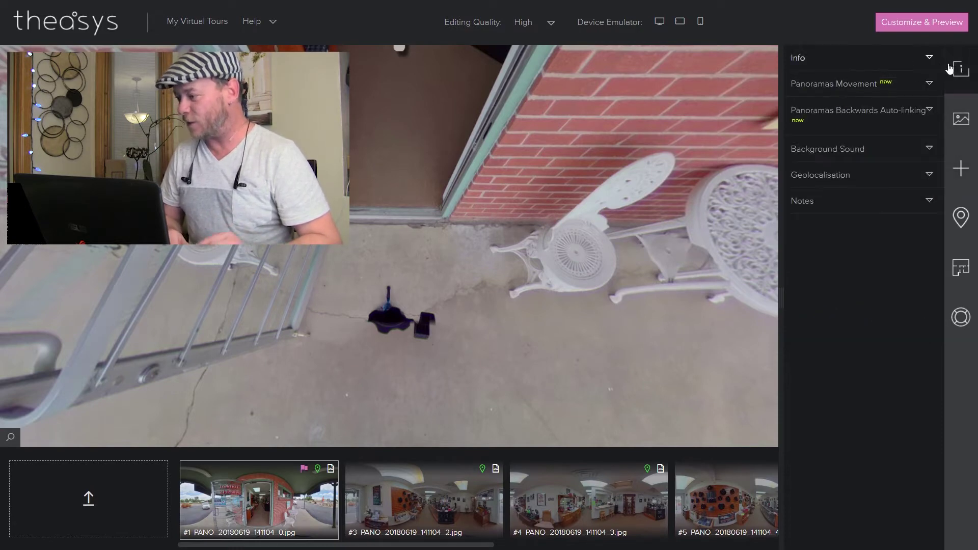
click(962, 169)
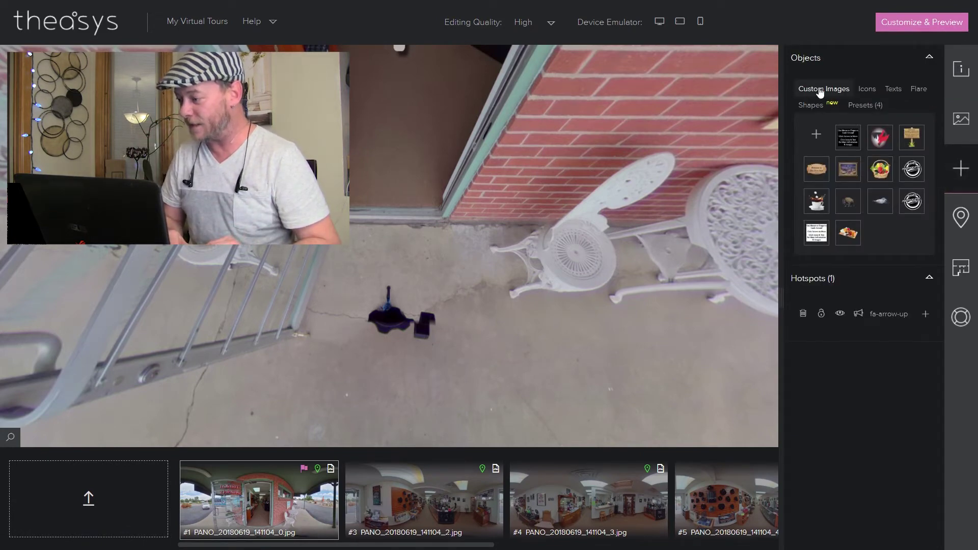
click(868, 89)
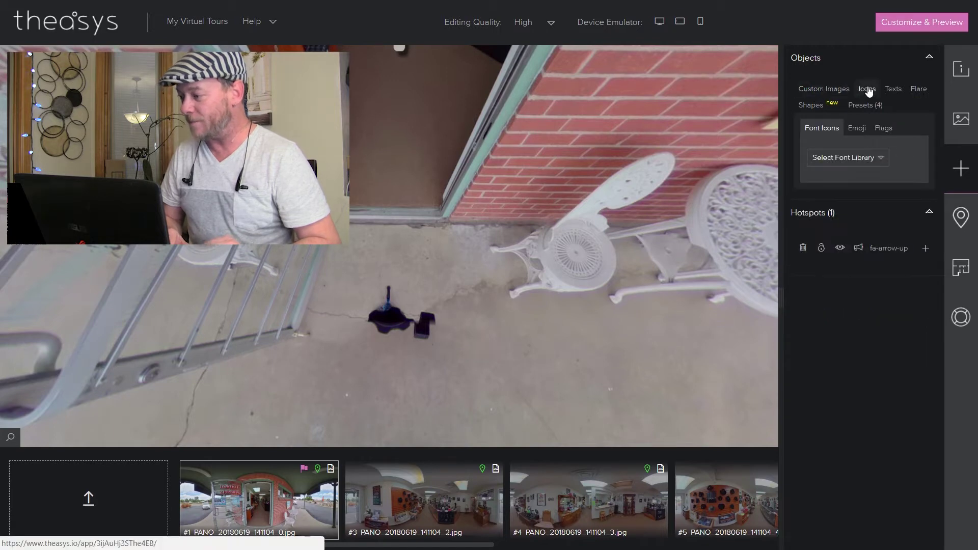
click(829, 91)
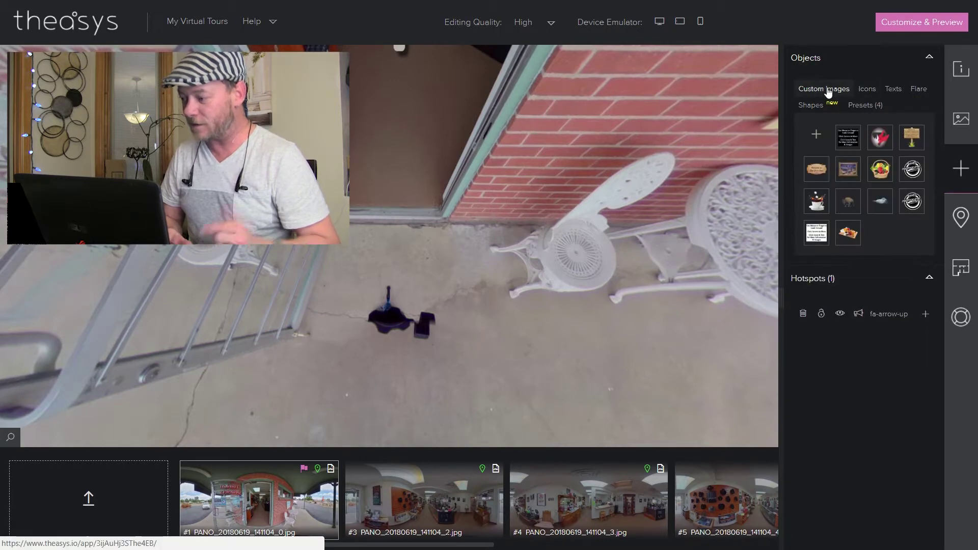
click(816, 137)
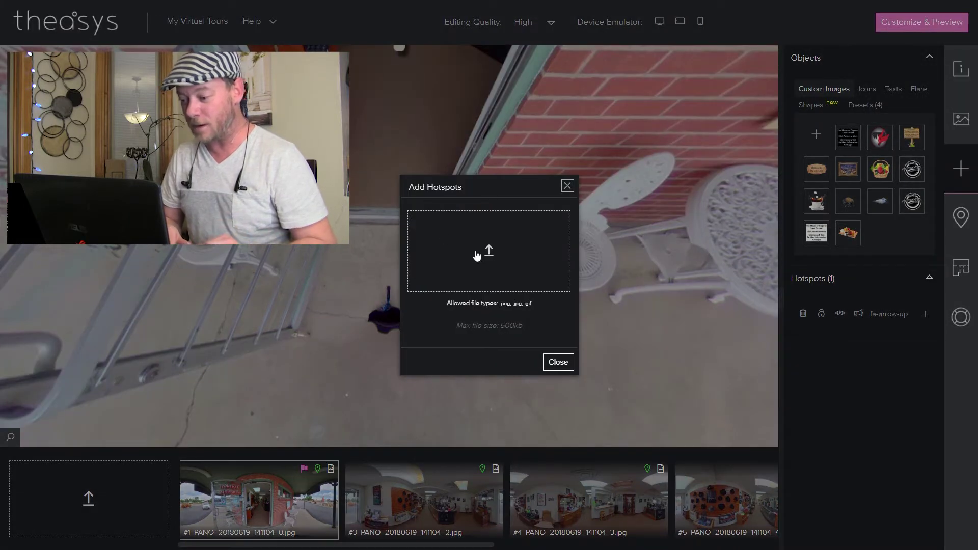
Upload the Ty Hurd Photography logo PNG into Custom Images
click(489, 253)
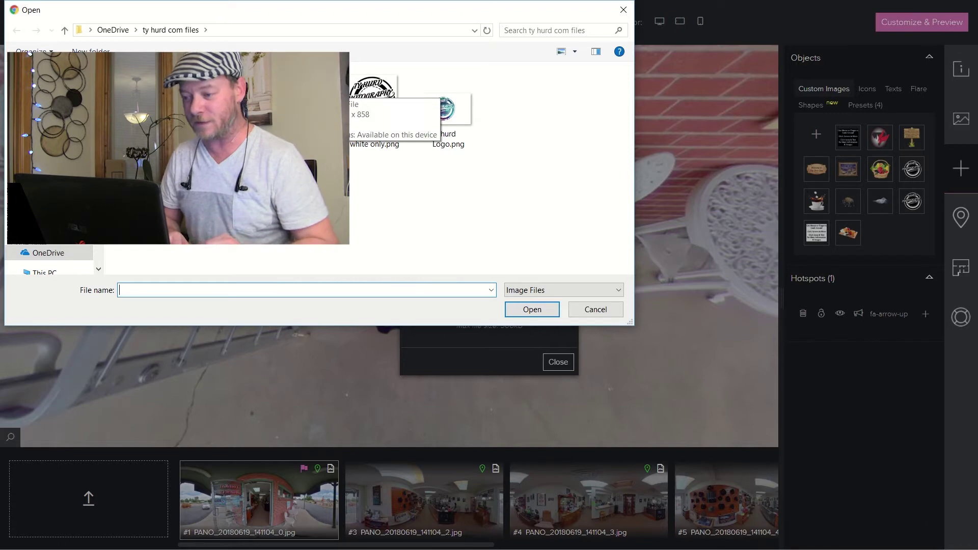
double_click(371, 89)
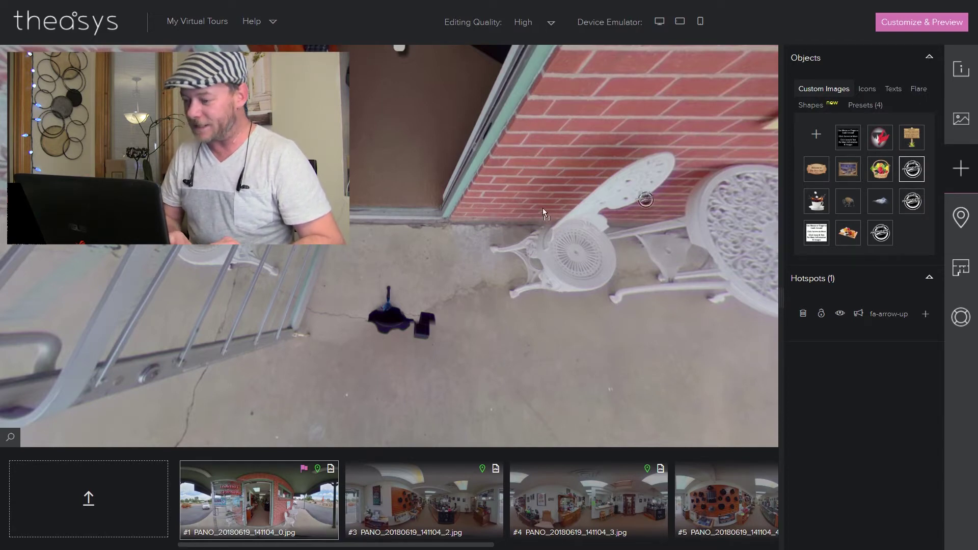
Drop the Ty Hurd logo into the panorama and set it as the nadir patch
drag(406, 203, 407, 203)
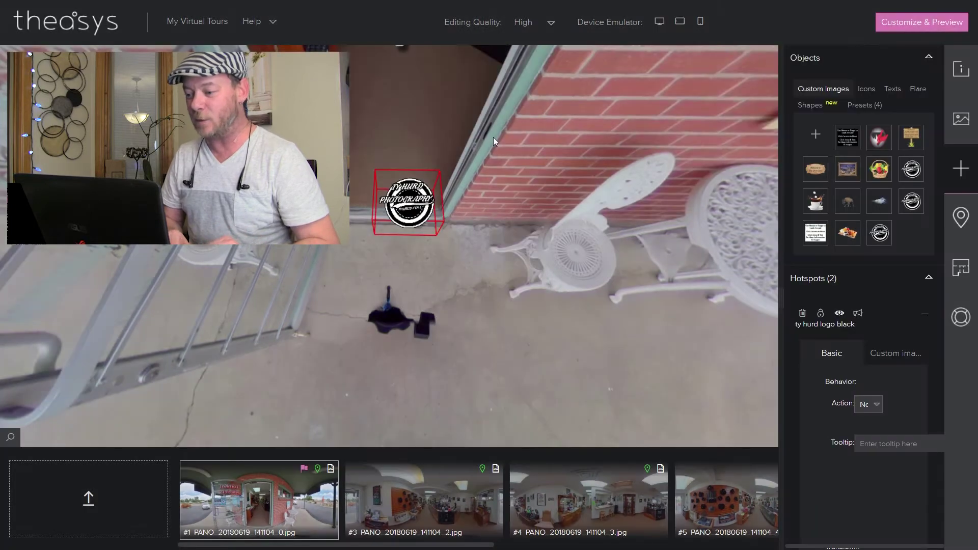
drag(493, 136, 478, 263)
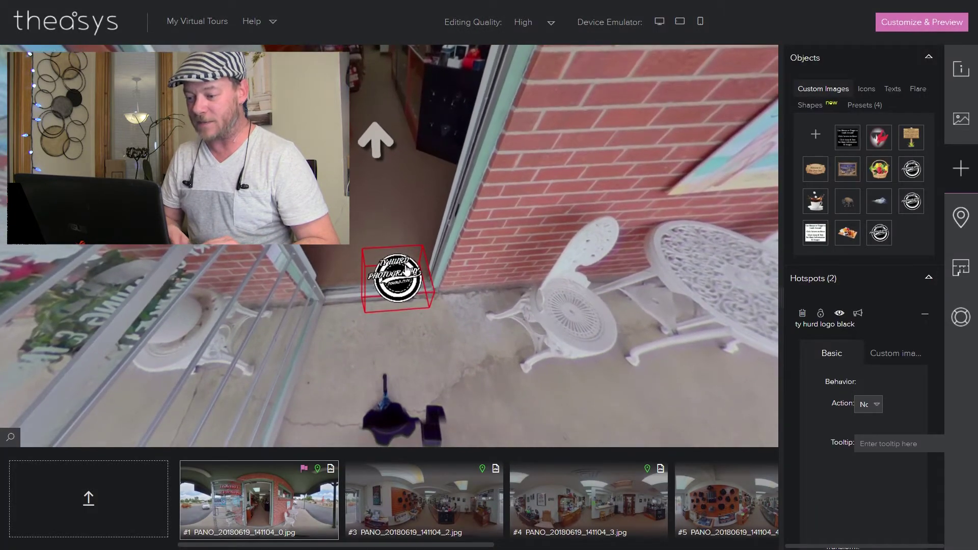
right_click(406, 269)
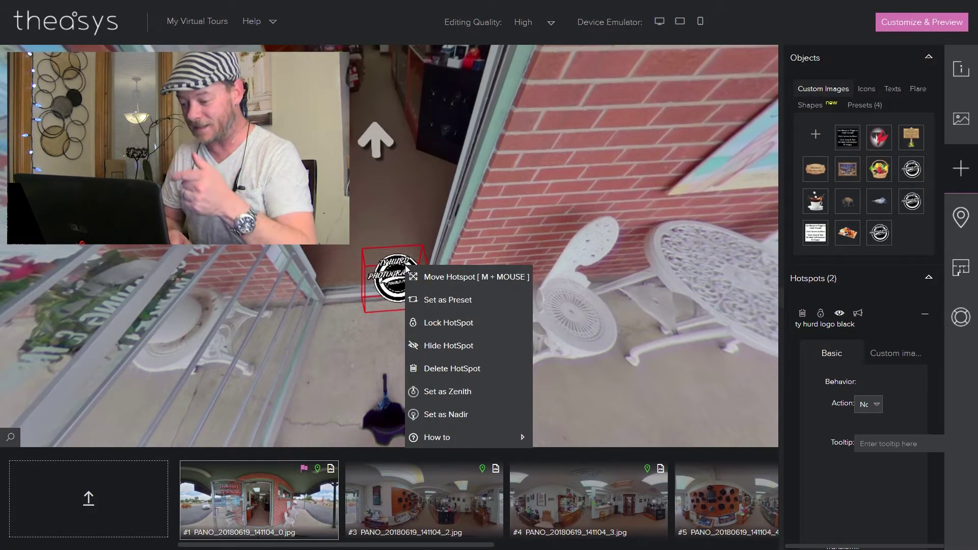
click(441, 414)
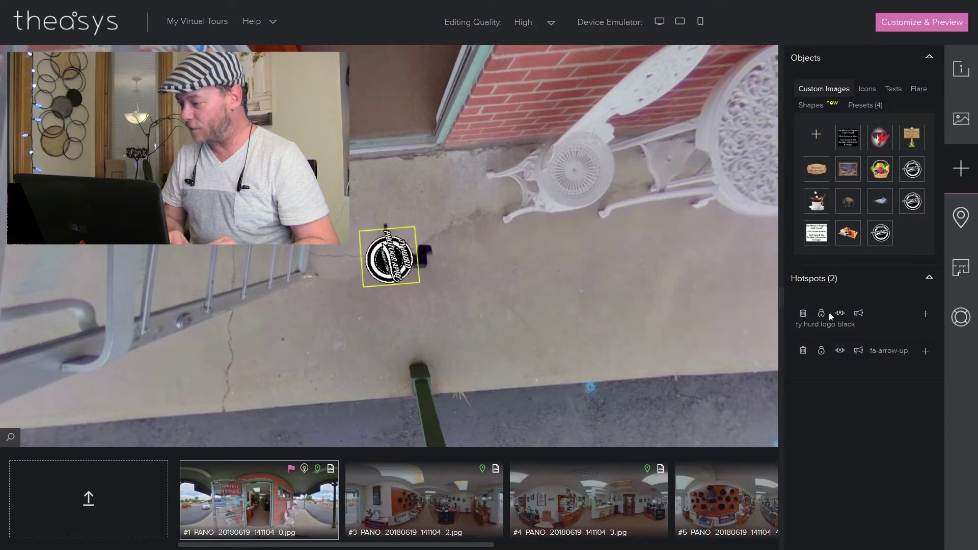
Keep the logo hotspot's click action set to No Action
click(925, 316)
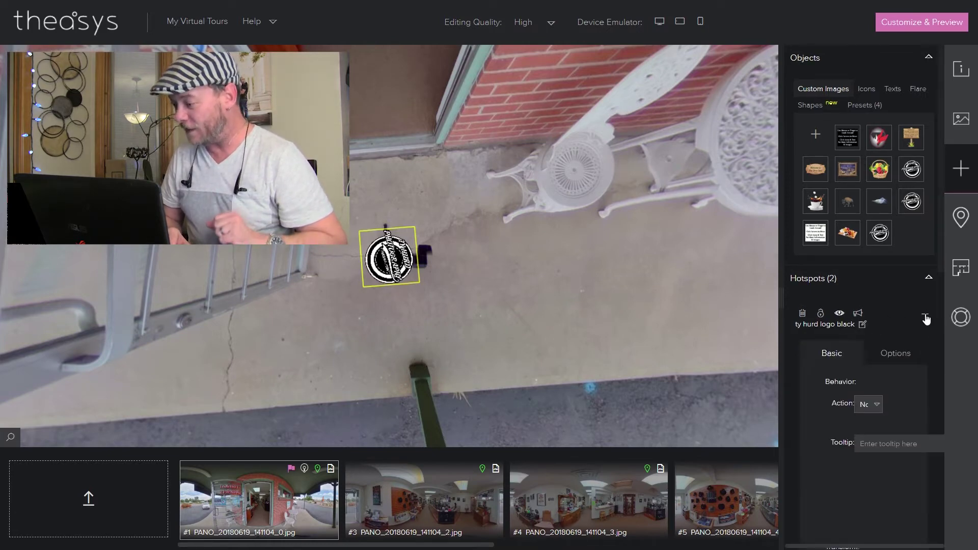
drag(942, 206, 943, 315)
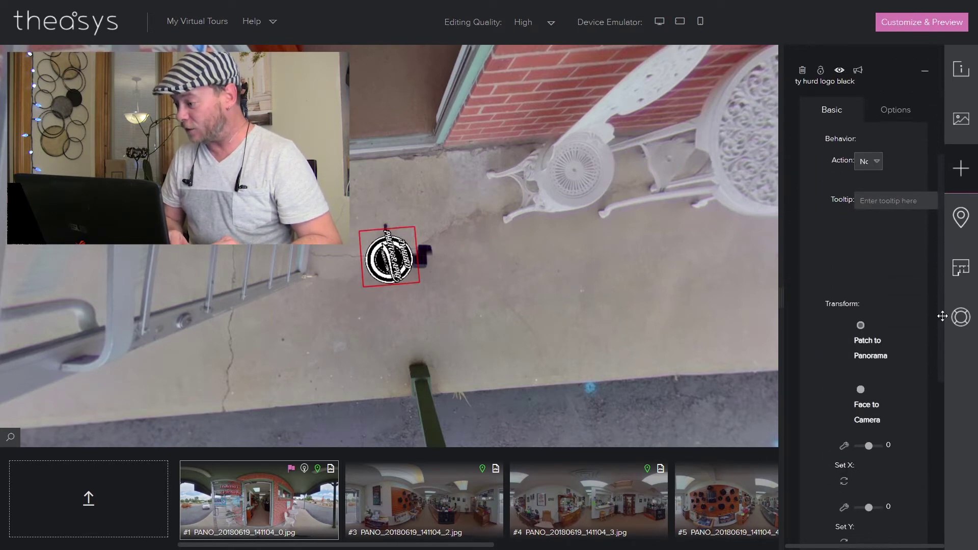
click(871, 162)
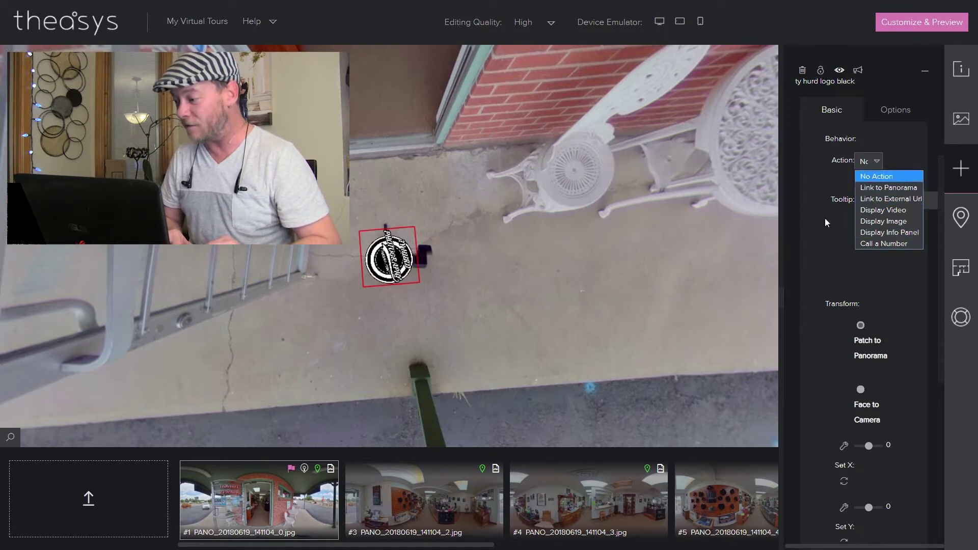
click(810, 176)
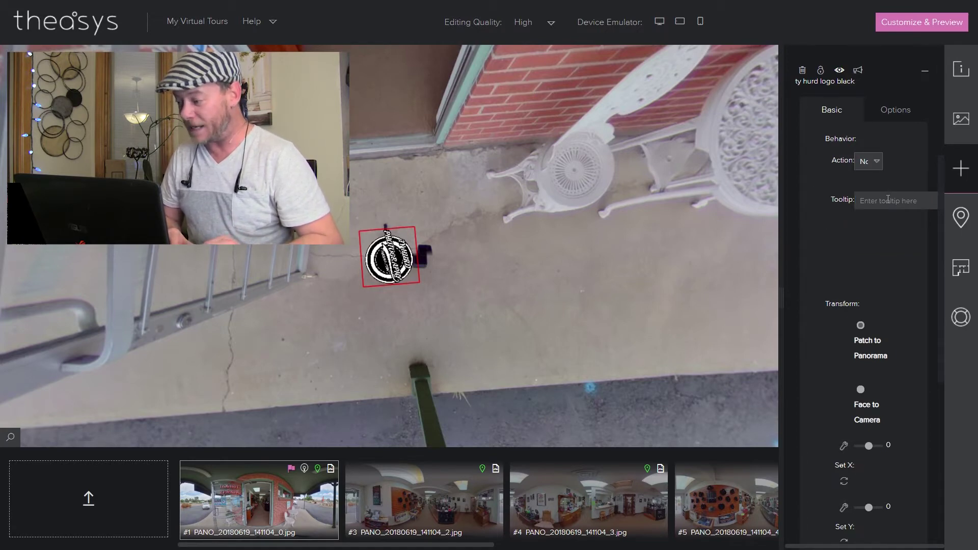
Rotate the logo patch to Set Z 79, scale it to 202, and check it over the tripod
drag(942, 190, 935, 305)
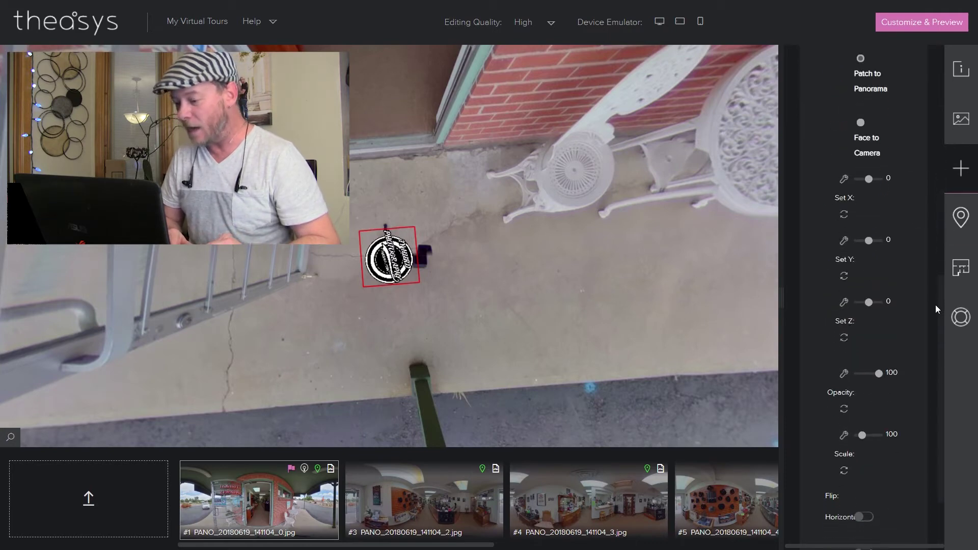
drag(869, 303, 873, 303)
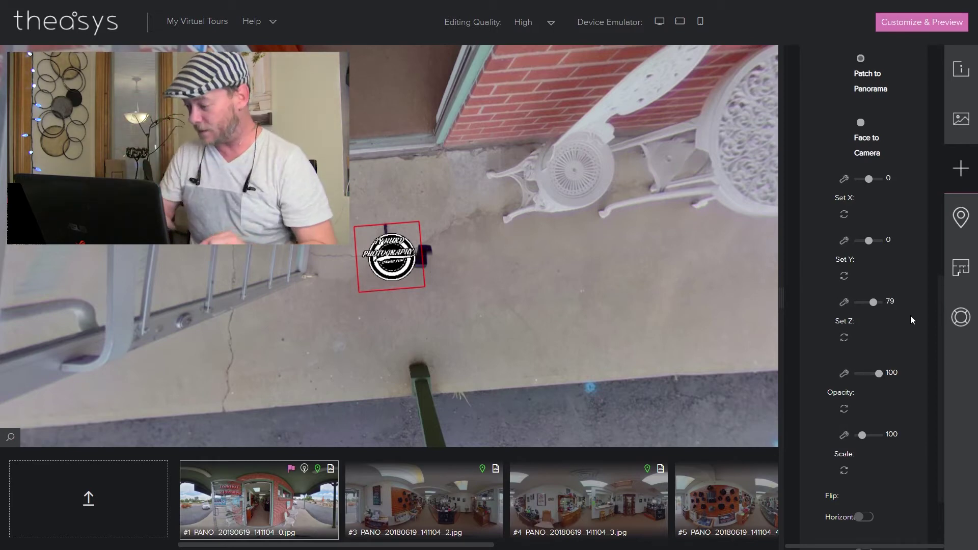
drag(863, 435, 867, 435)
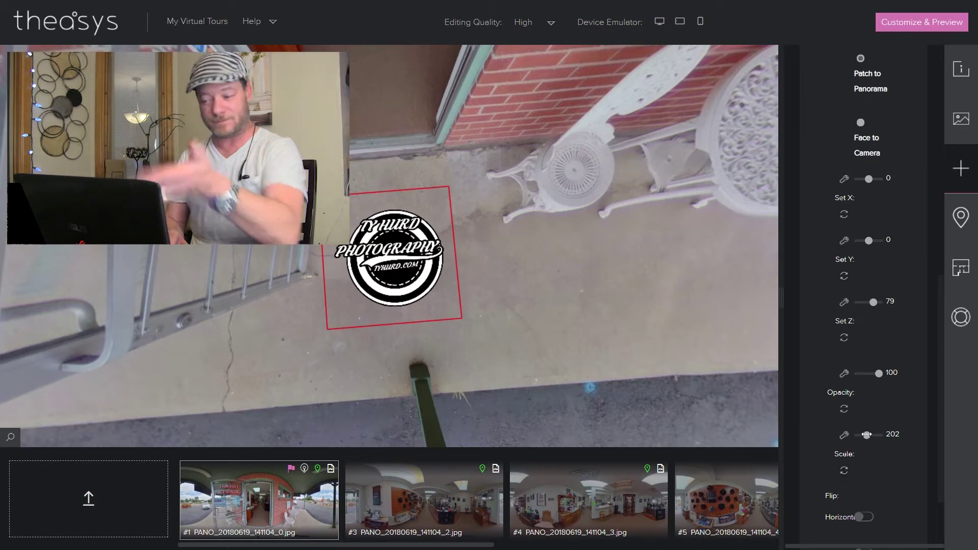
drag(503, 221, 539, 459)
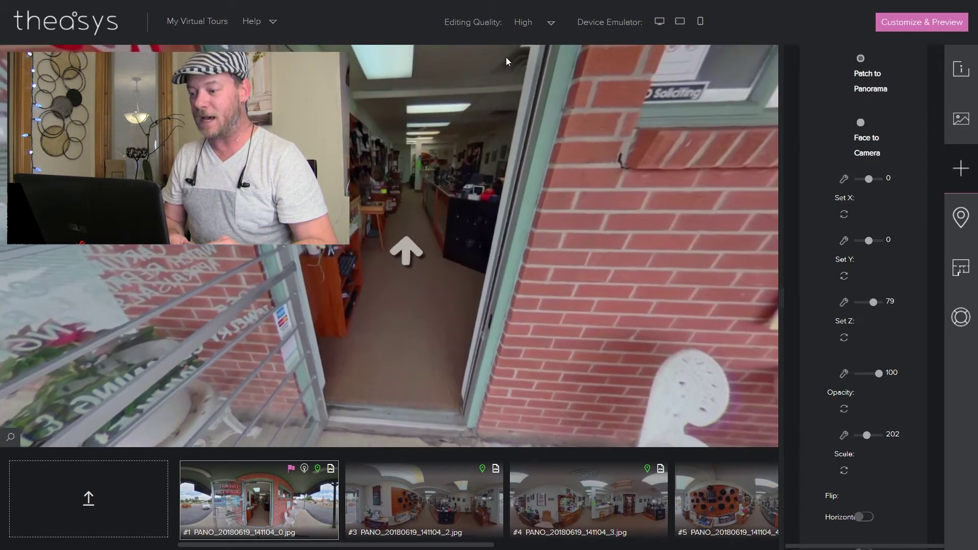
drag(533, 295, 494, 65)
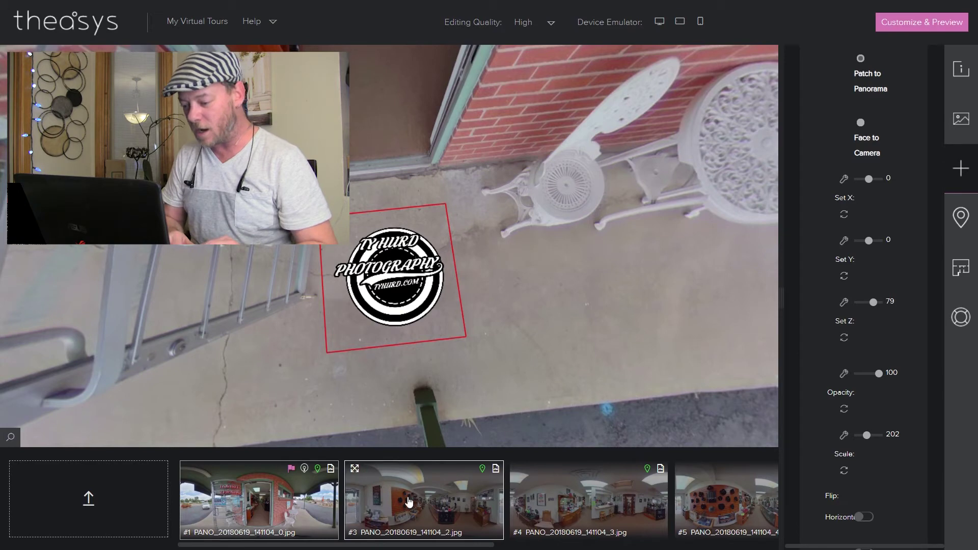
Apply the logo as the nadir to all panoramas, confirm, and check the floor logo
right_click(396, 276)
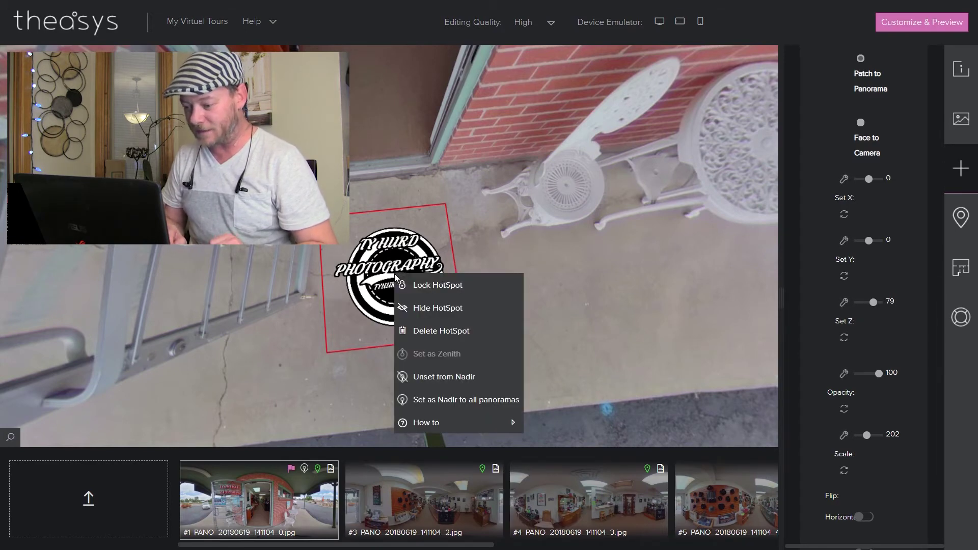
click(456, 400)
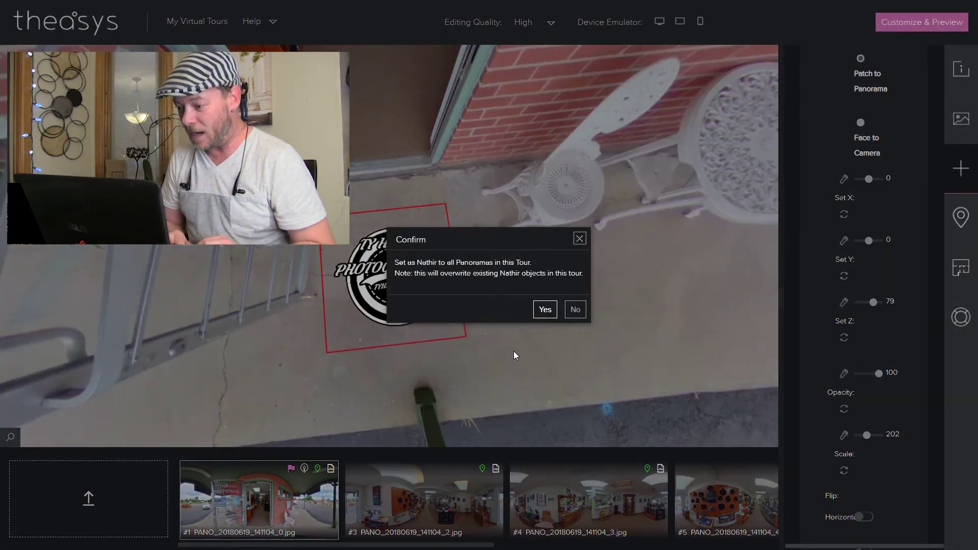
click(543, 311)
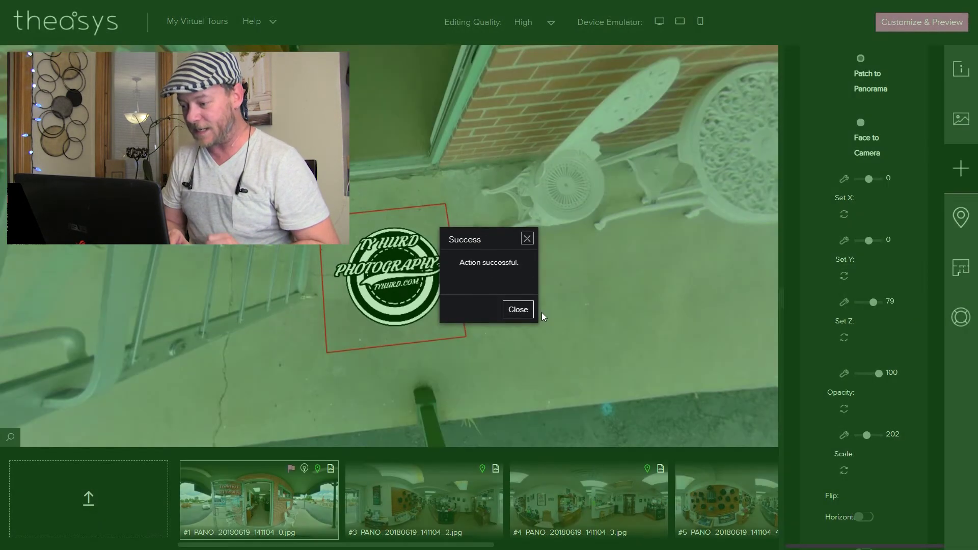
click(522, 312)
mouse_move(521, 310)
mouse_down()
mouse_move(506, 212)
mouse_move(516, 299)
mouse_up()
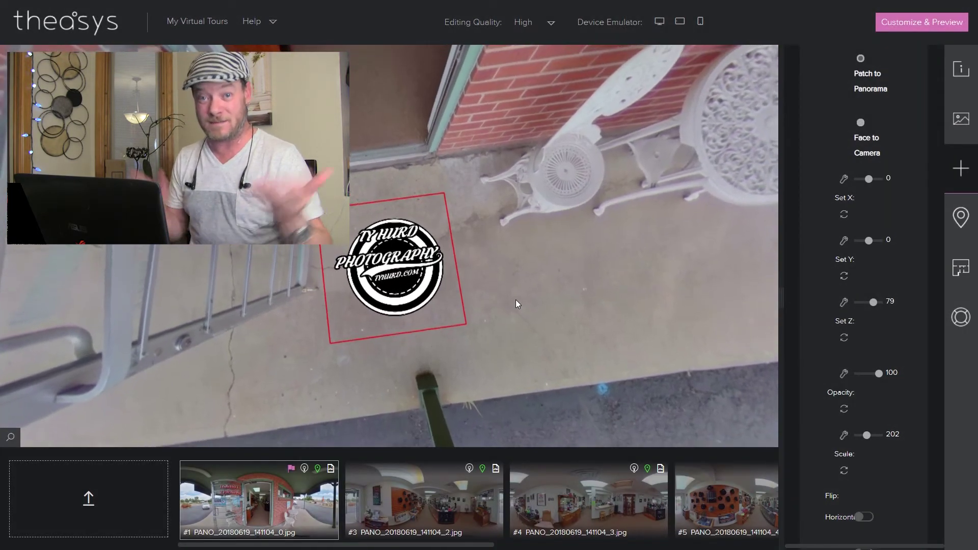
drag(503, 219, 534, 209)
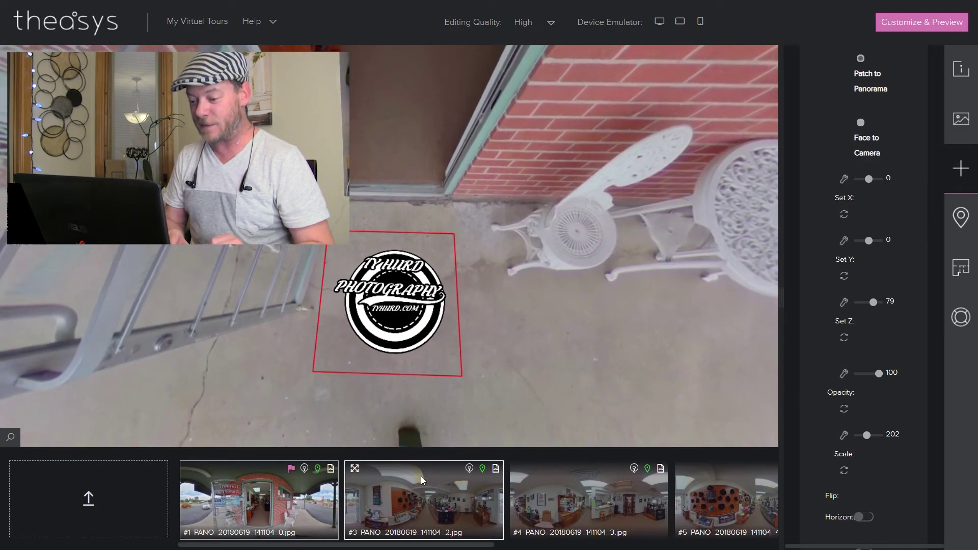
Check the floor logo in panorama #3, then find and inspect it in panorama #4
click(425, 495)
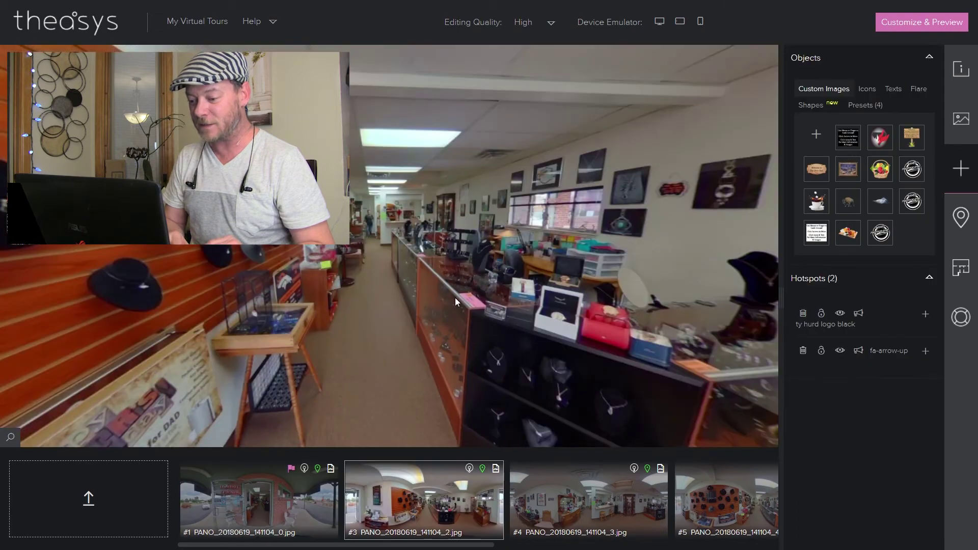
drag(454, 297, 445, 139)
drag(437, 182, 490, 411)
click(577, 505)
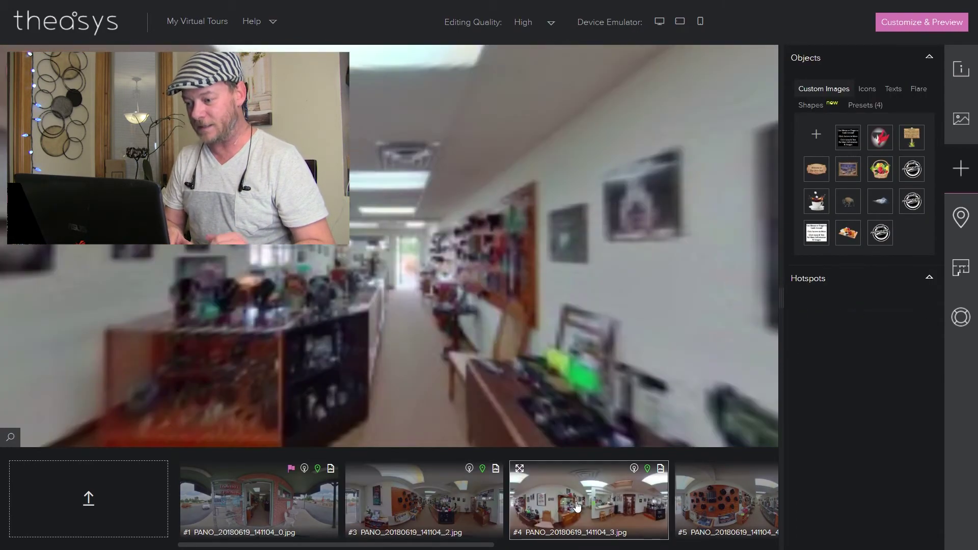
drag(476, 348, 461, 164)
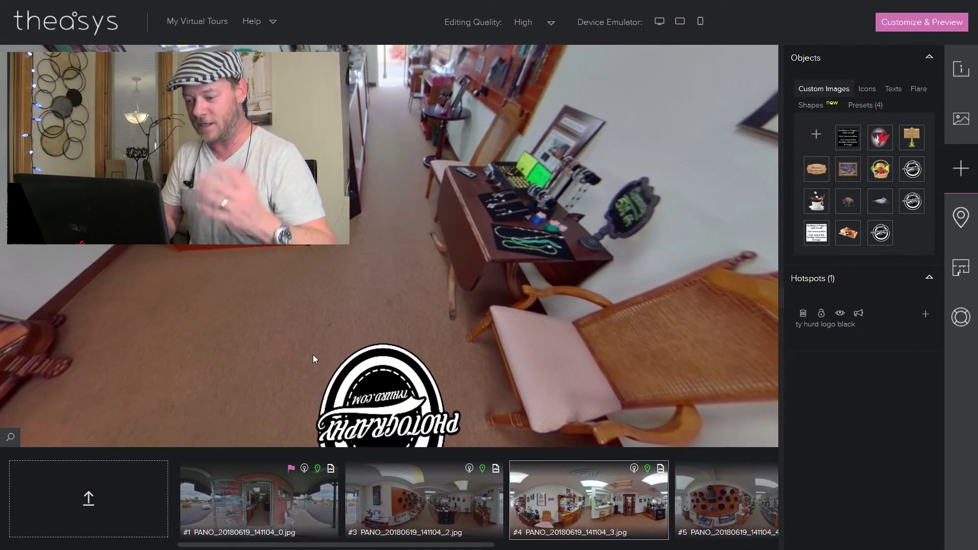
drag(395, 253, 409, 221)
drag(520, 163, 326, 145)
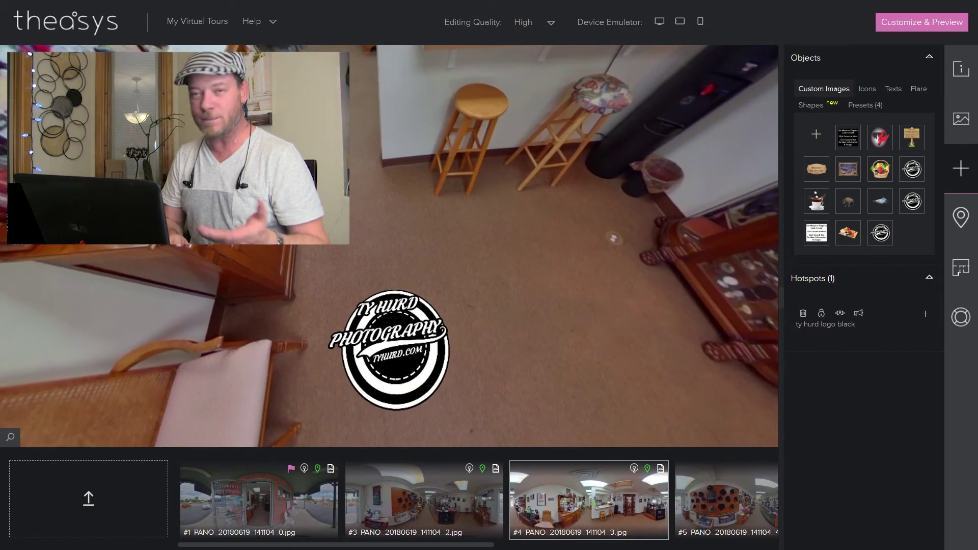
Change panorama #4's logo patch rotation from -53 to 79
click(393, 339)
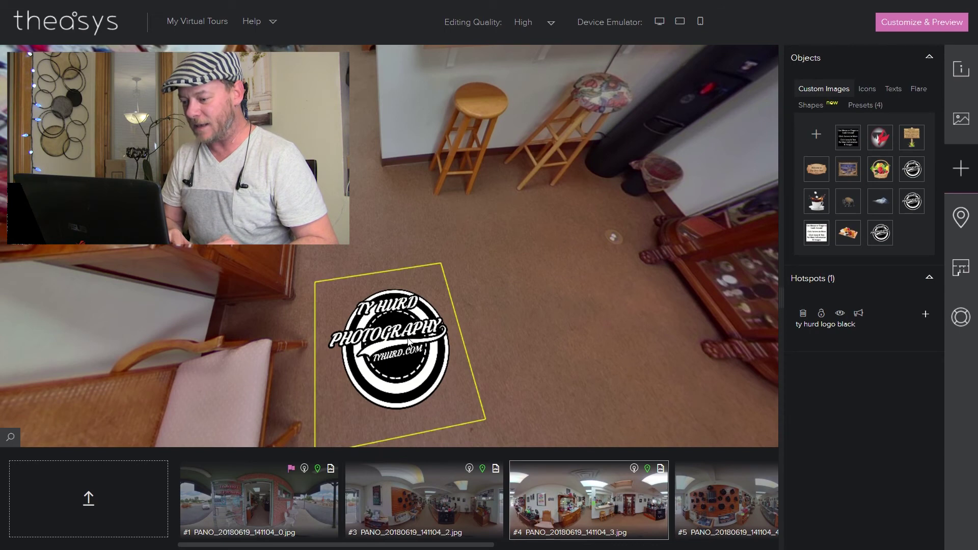
click(925, 314)
scroll(937, 310, down, 5)
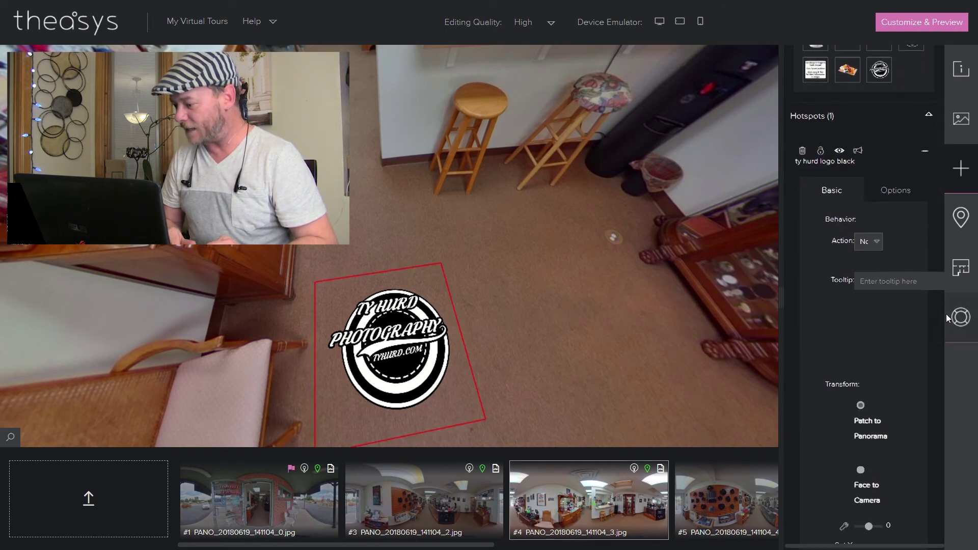
scroll(945, 387, down, 3)
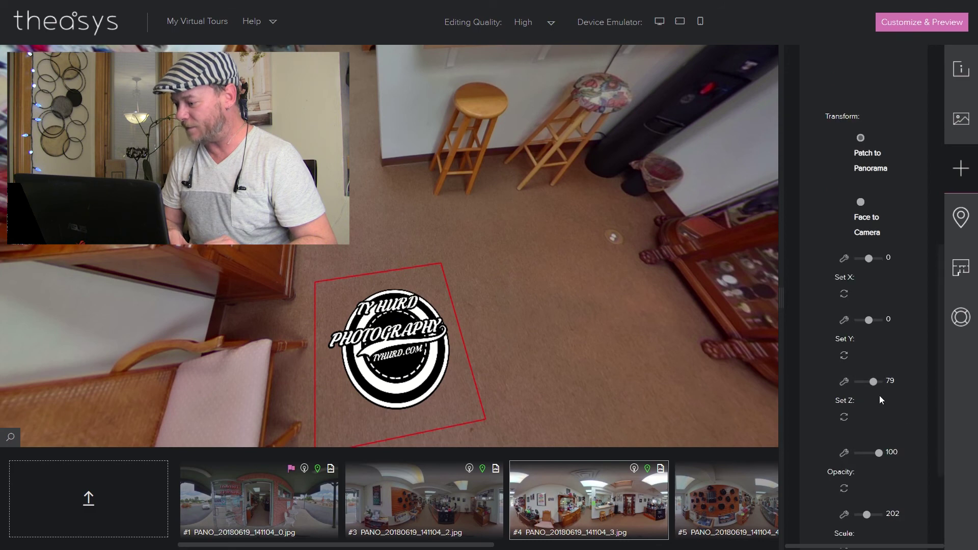
drag(864, 381, 873, 383)
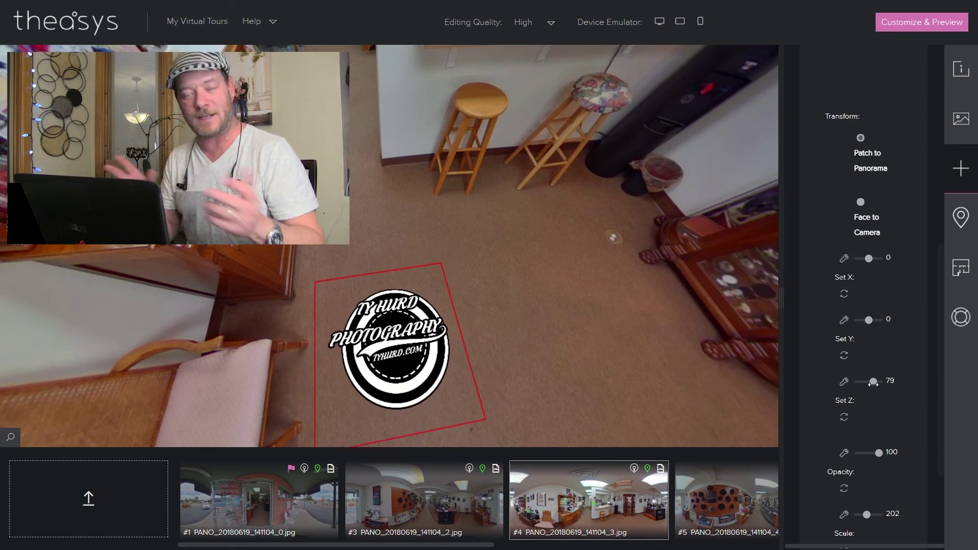